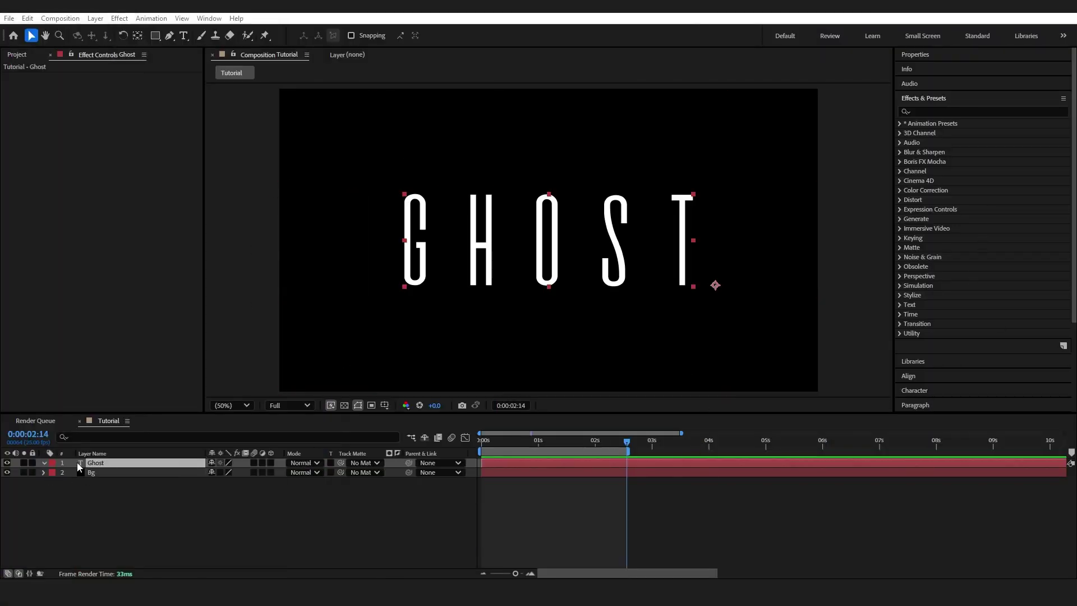
Step: Apply the Mirror effect to the Ghost text layer
left_click(122, 493)
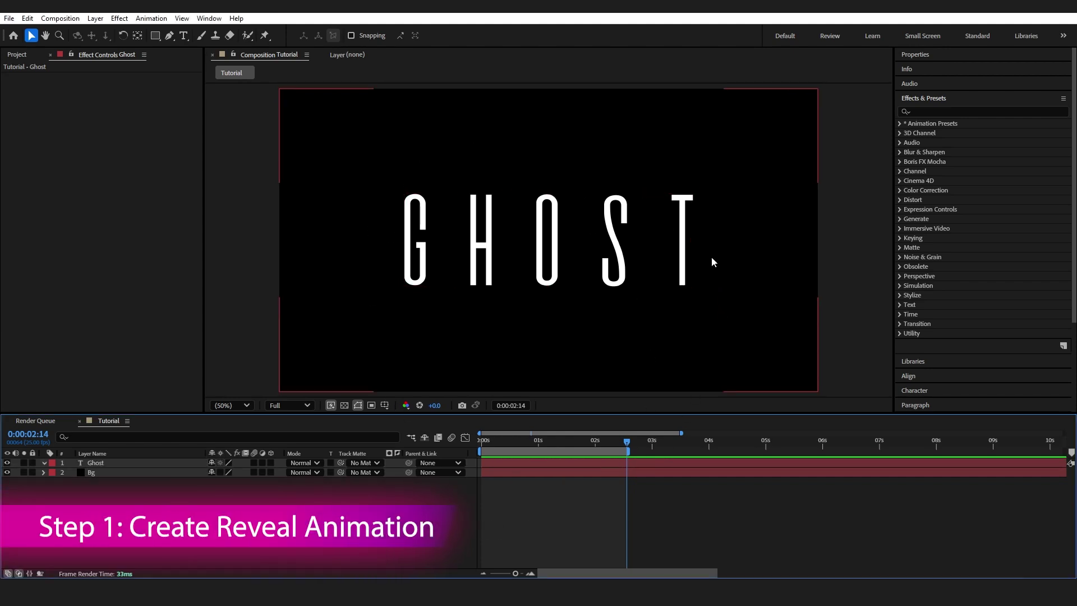
left_click(929, 110)
type("mirro")
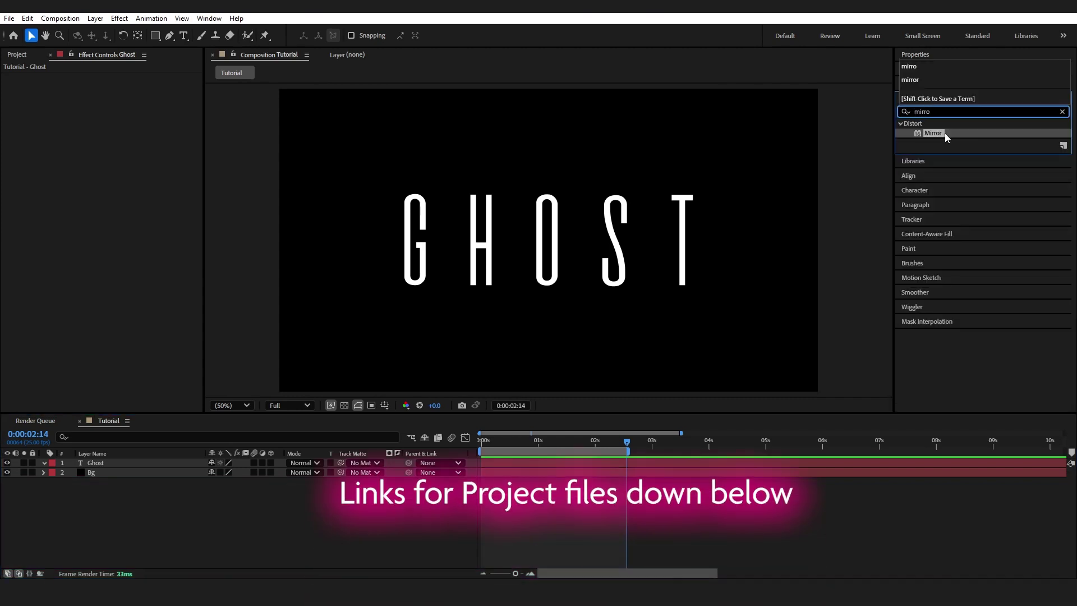
left_click_drag(946, 137, 112, 462)
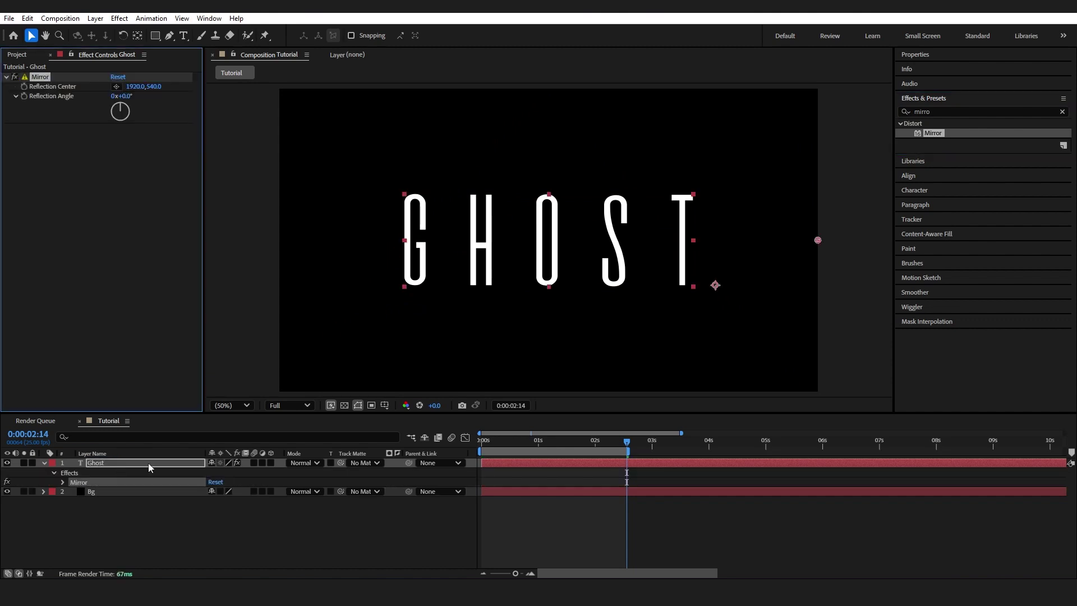
Step: Keyframe Mirror Reflection Angle from 0x-228° at 0s to 0x-7° at 2s
left_click_drag(547, 446, 480, 446)
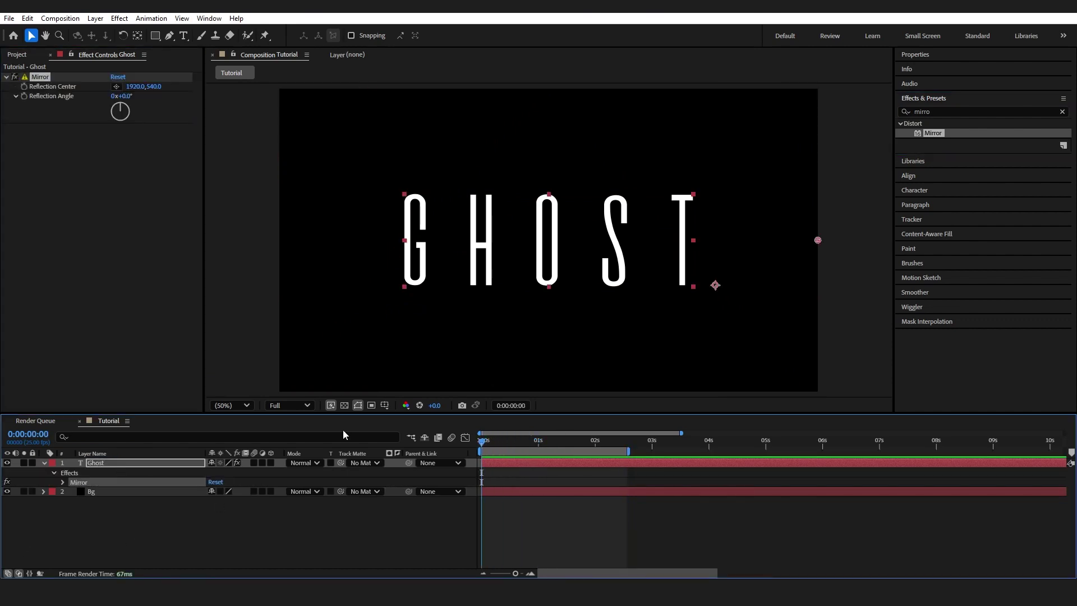
left_click(24, 96)
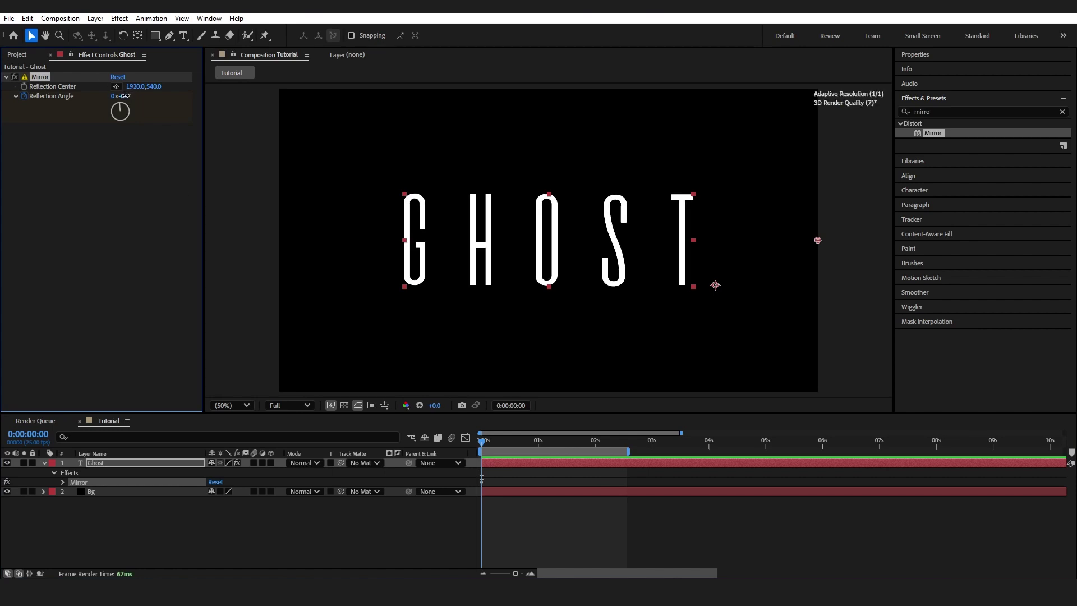
left_click_drag(128, 98, 66, 97)
left_click_drag(516, 443, 596, 451)
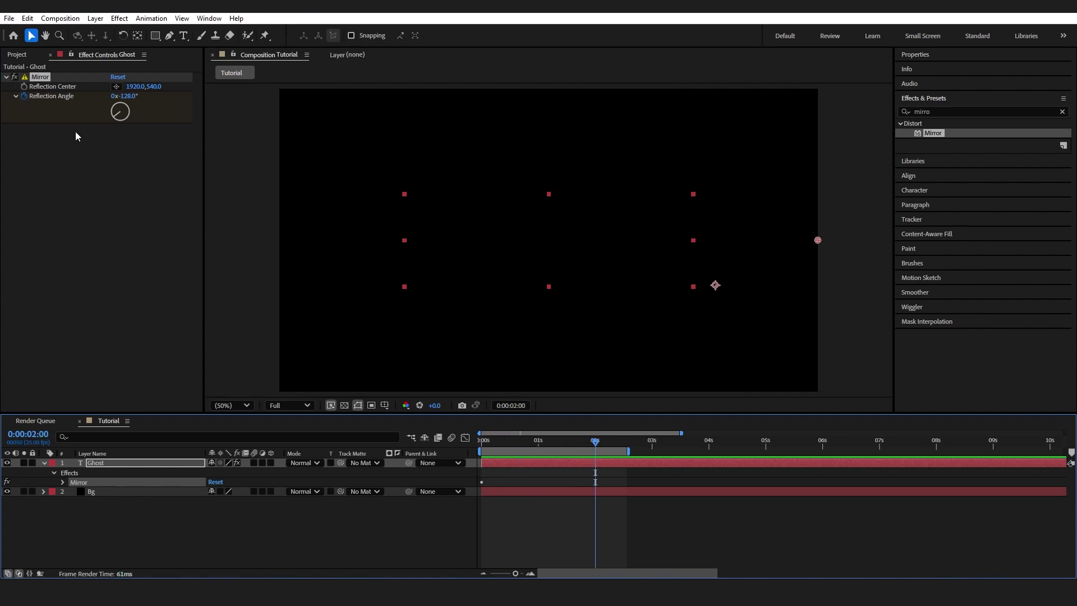
left_click_drag(132, 98, 178, 101)
Step: Preview the GHOST mirror reveal from the start of the composition
key("Home")
key("space")
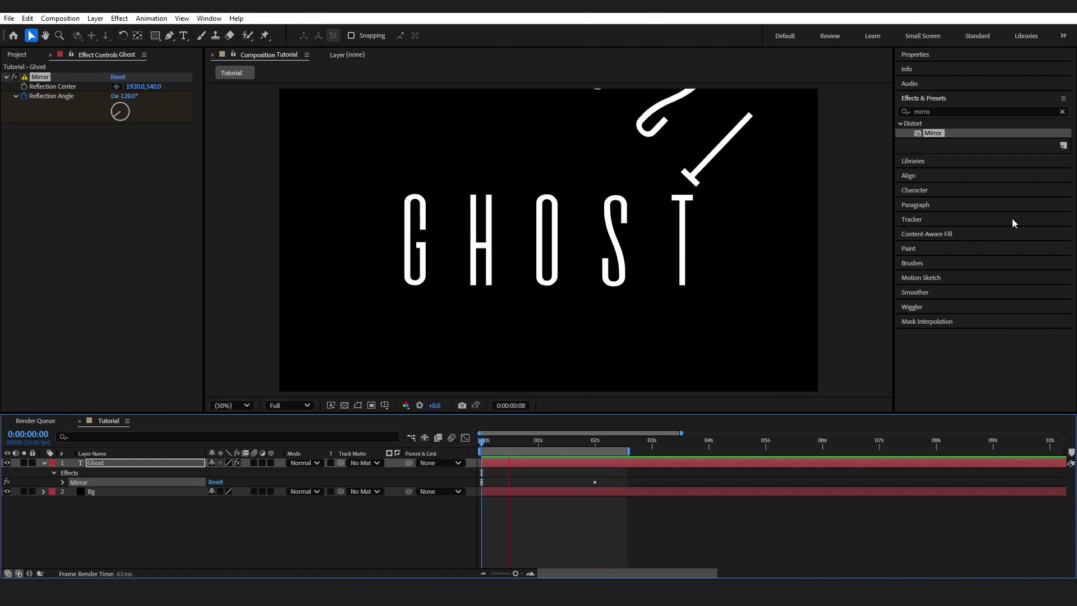
key("space")
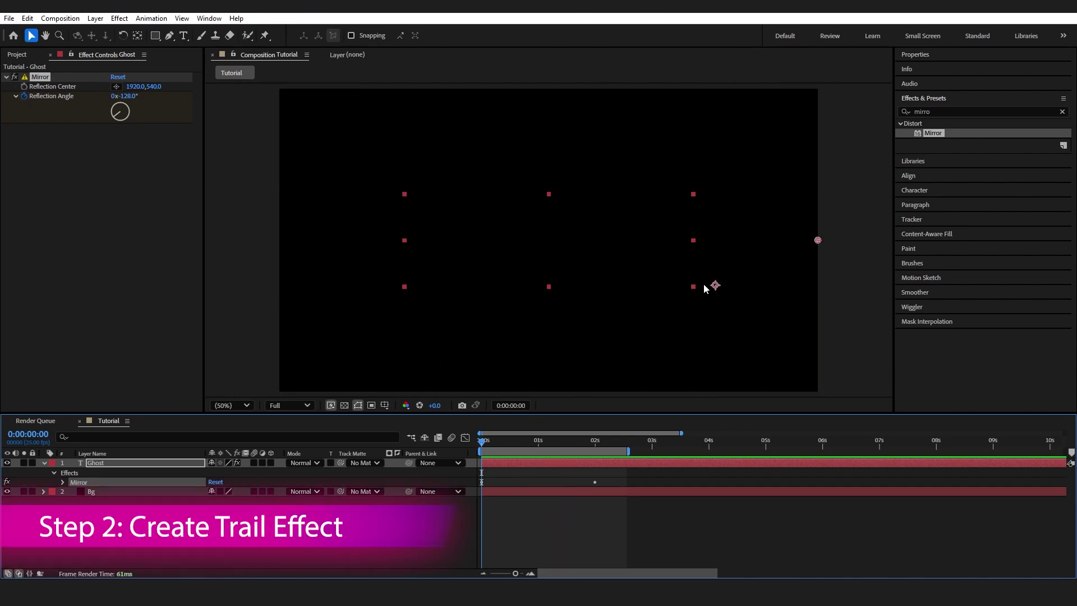
Step: Apply the Echo effect to the Ghost layer
left_click(900, 110)
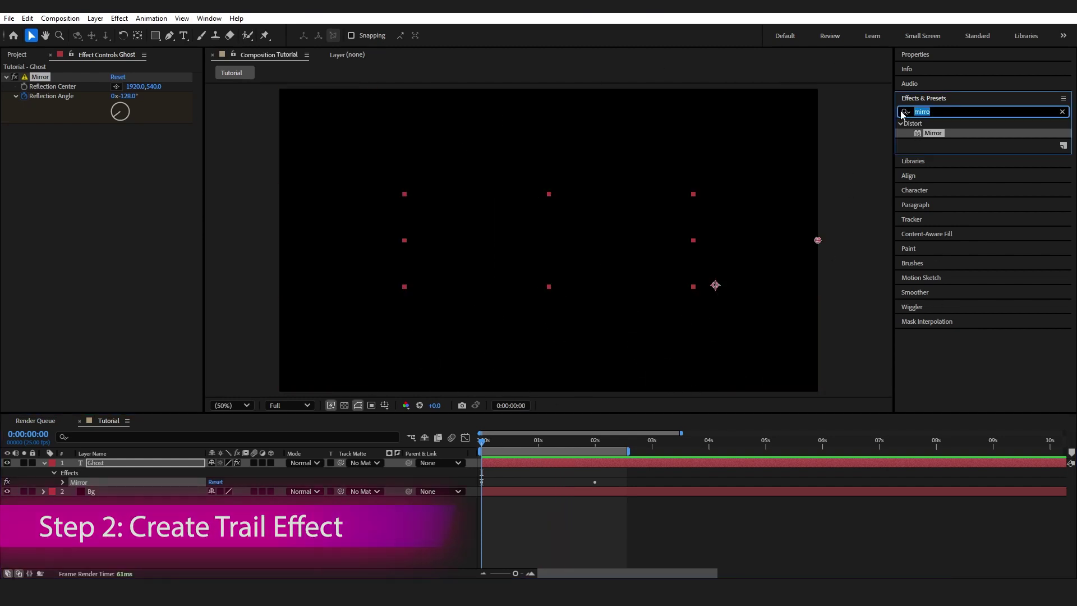
type("echo")
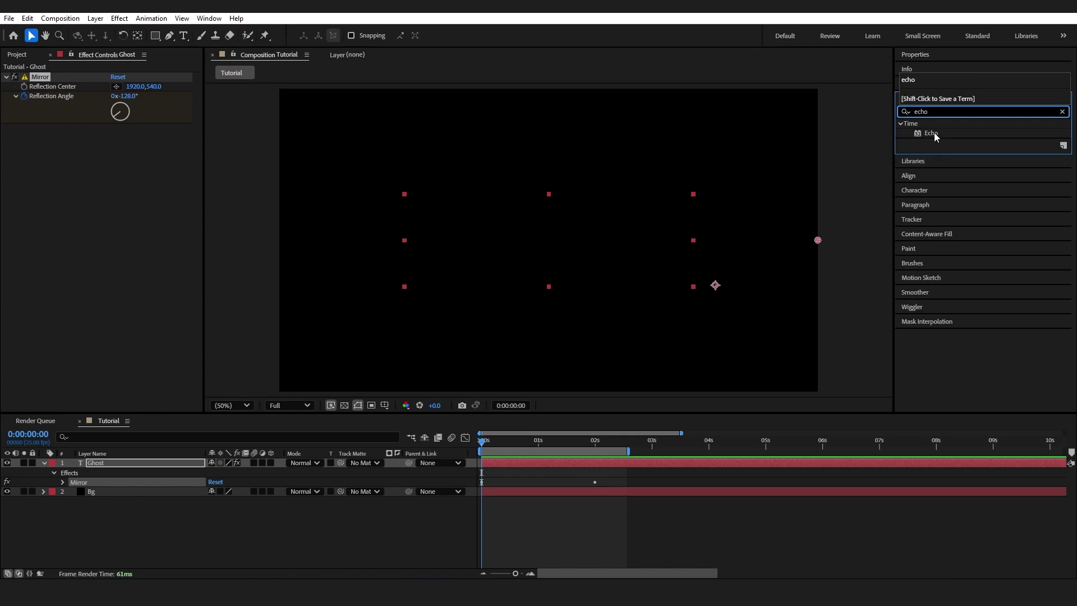
left_click_drag(933, 132, 108, 463)
Step: Set Echo's Number Of Echoes to 80 and Echo Time to 0.022 seconds
left_click_drag(482, 449, 507, 444)
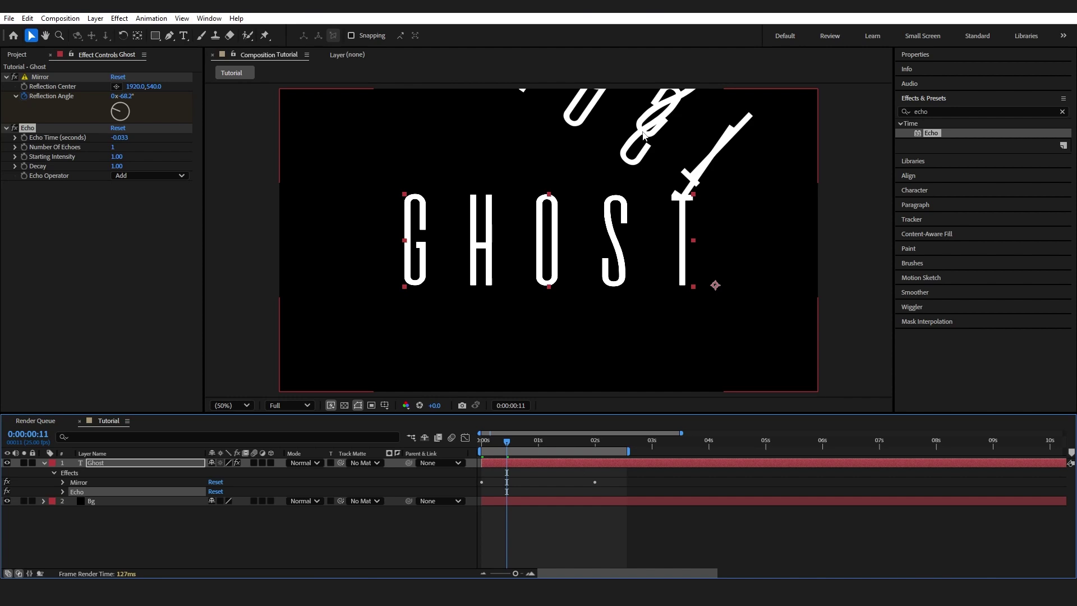
left_click(58, 144)
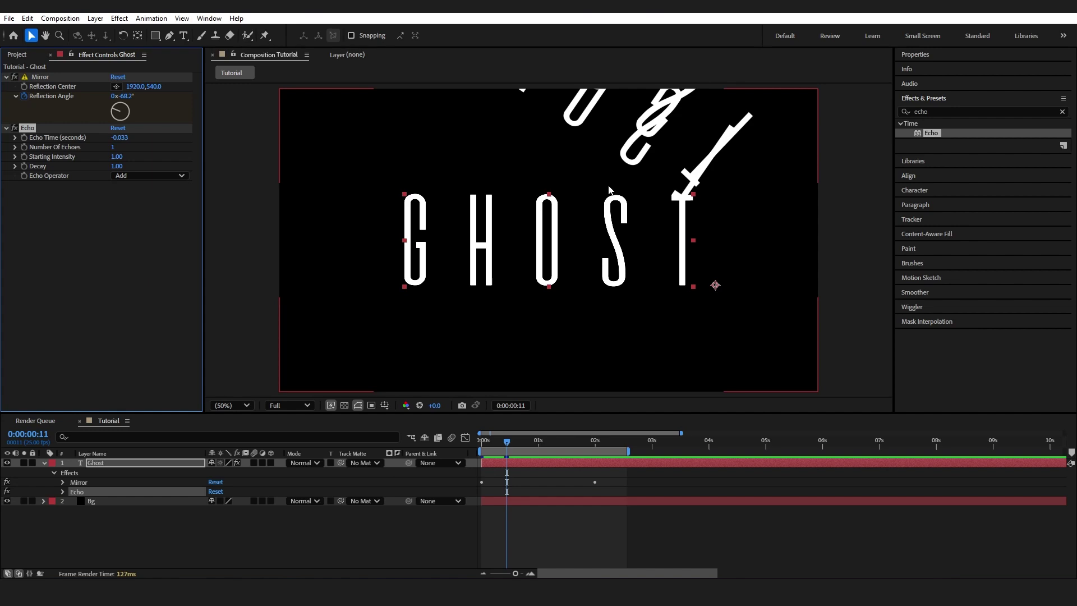
left_click_drag(115, 148, 163, 152)
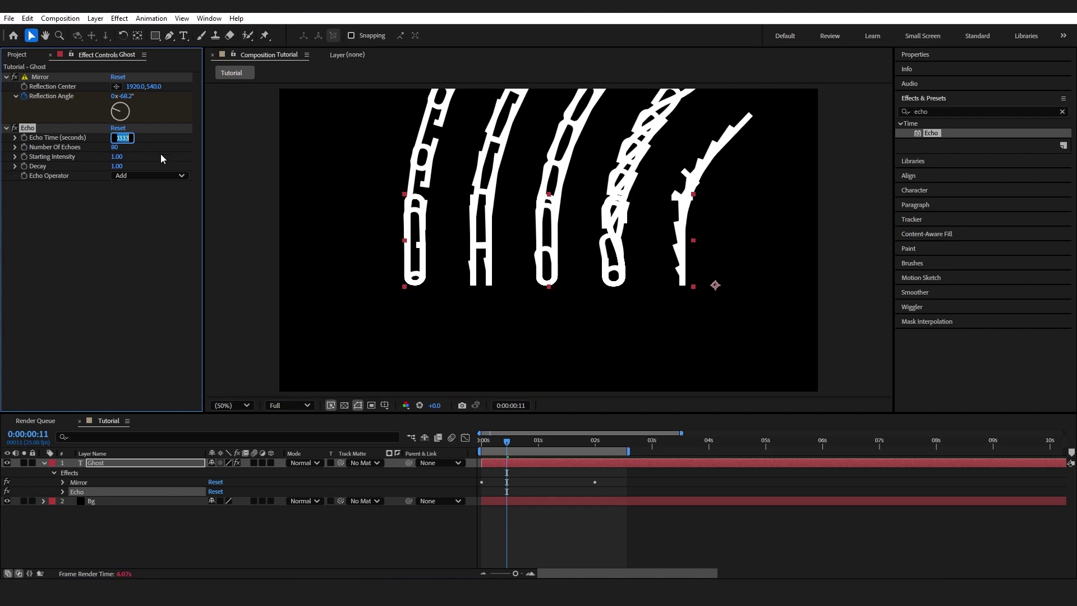
type("0.022")
left_click(408, 462)
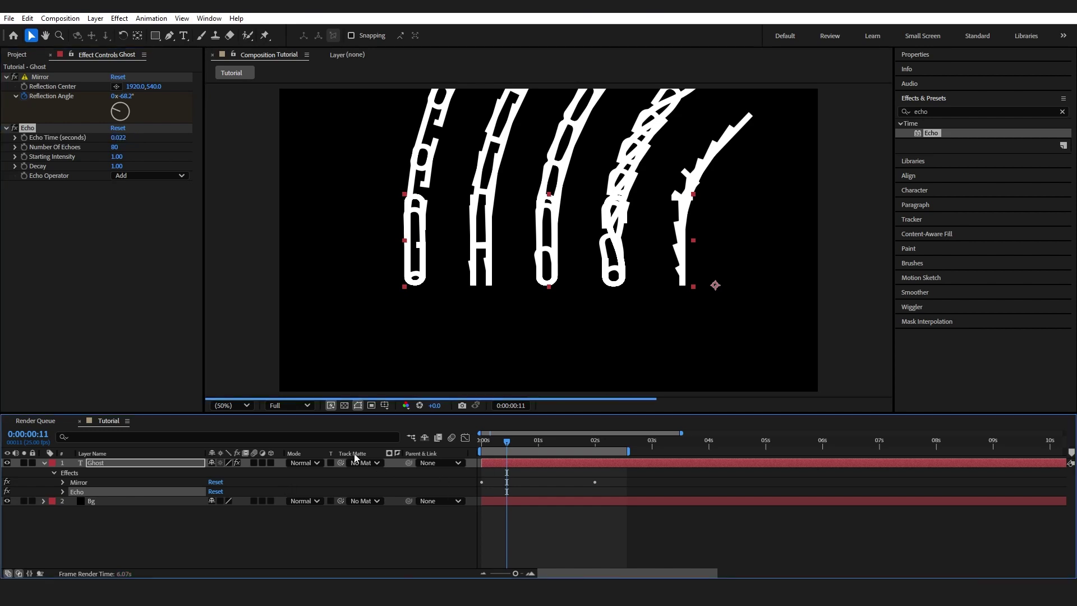
Step: Set Echo Decay to 0.80 and preview the trails at Quarter resolution
left_click(302, 408)
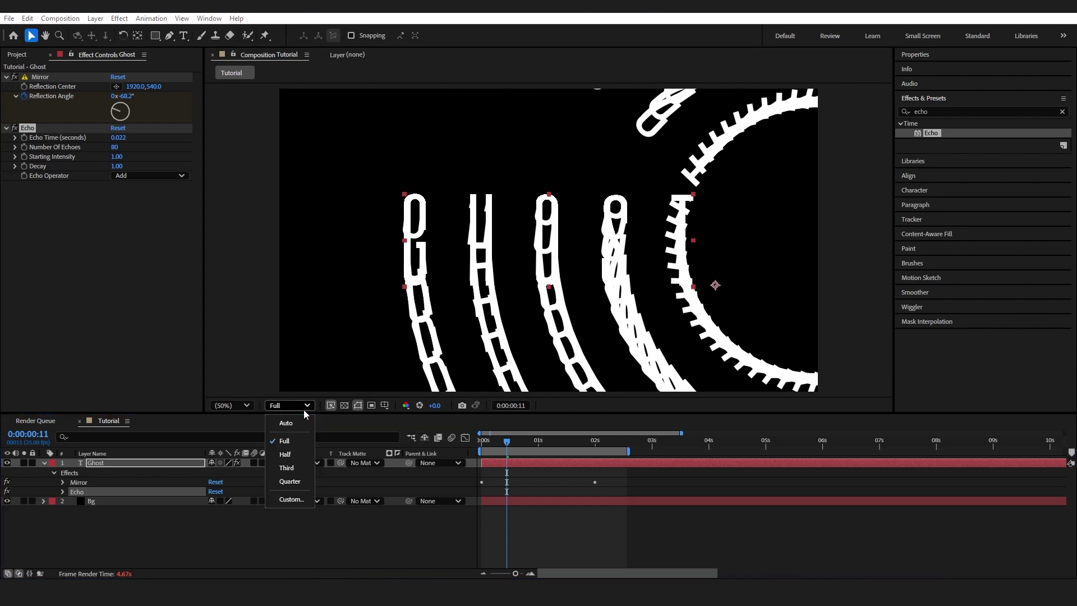
left_click(301, 483)
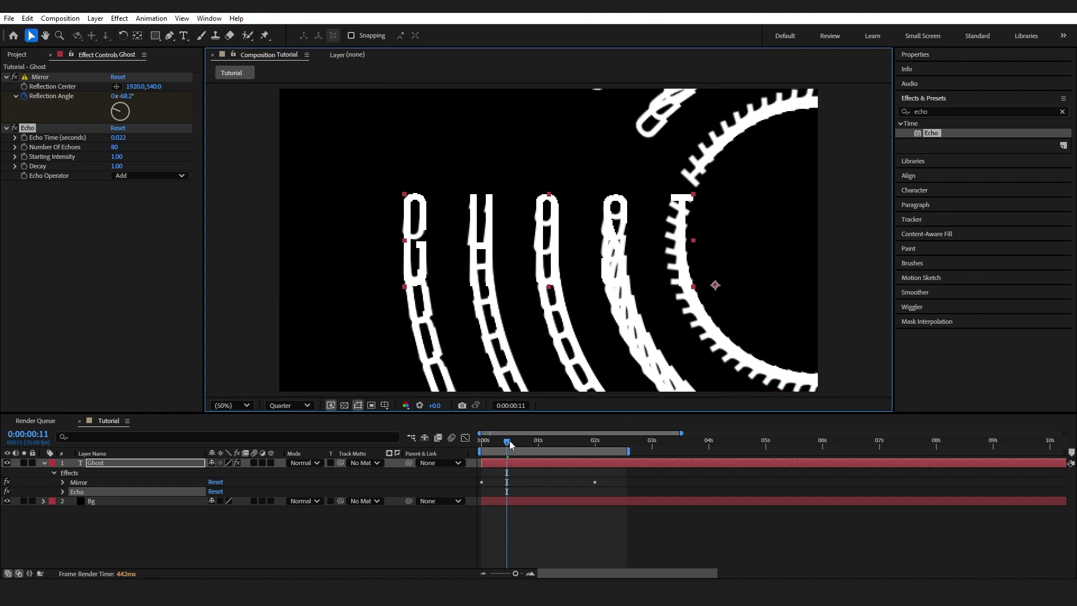
mouse_move(508, 442)
left_mouse_down()
mouse_move(520, 443)
mouse_move(488, 446)
left_mouse_up()
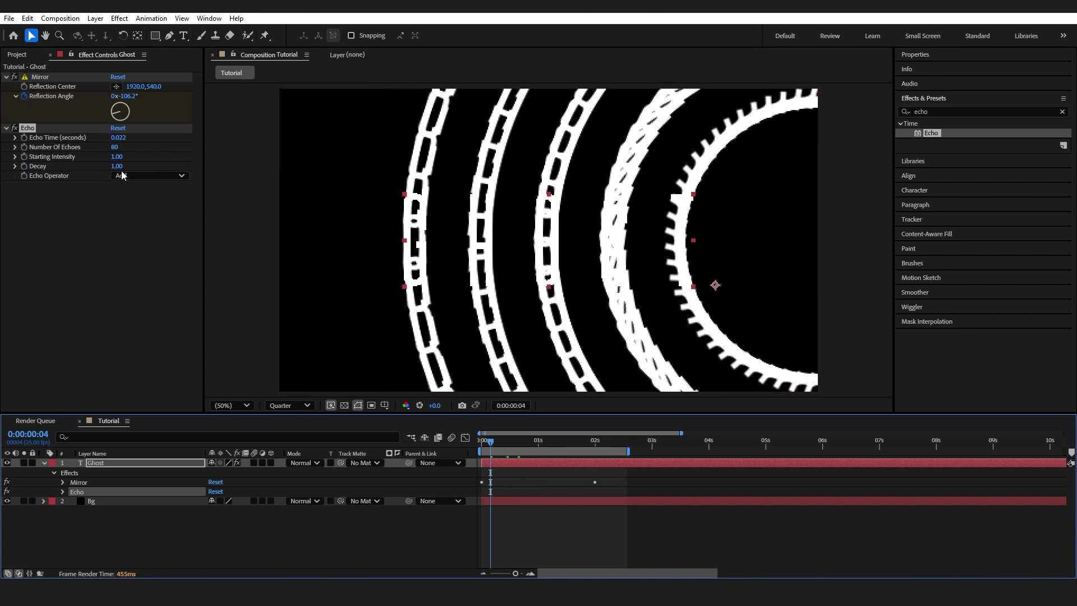
left_click_drag(116, 167, 114, 167)
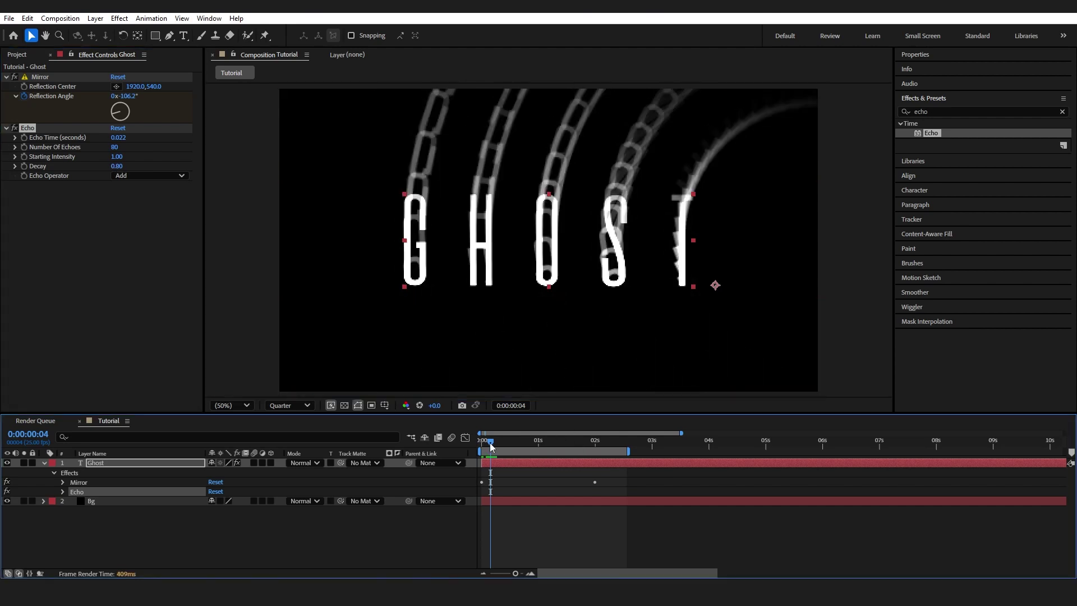
key("space")
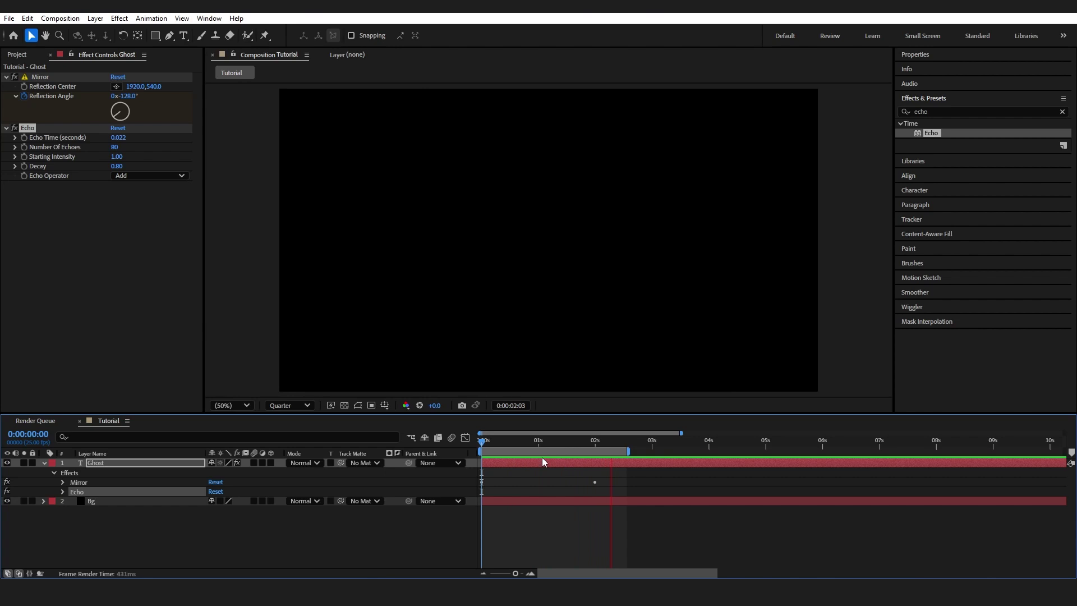
Step: At 0:00:01:15, switch the viewer resolution from Quarter to Full
left_click_drag(564, 446, 501, 453)
left_click(297, 409)
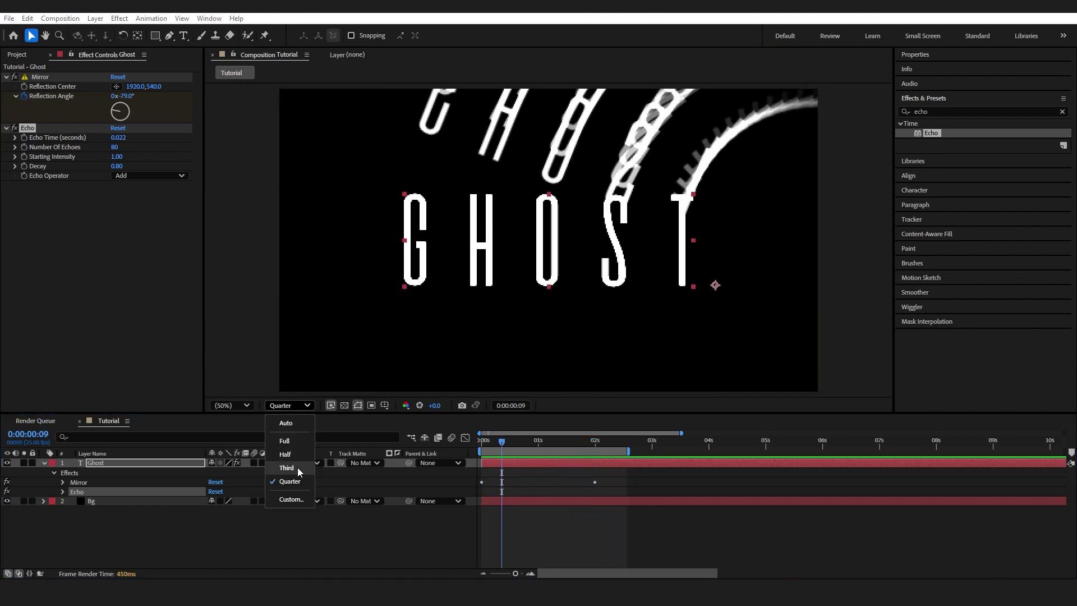
left_click(292, 441)
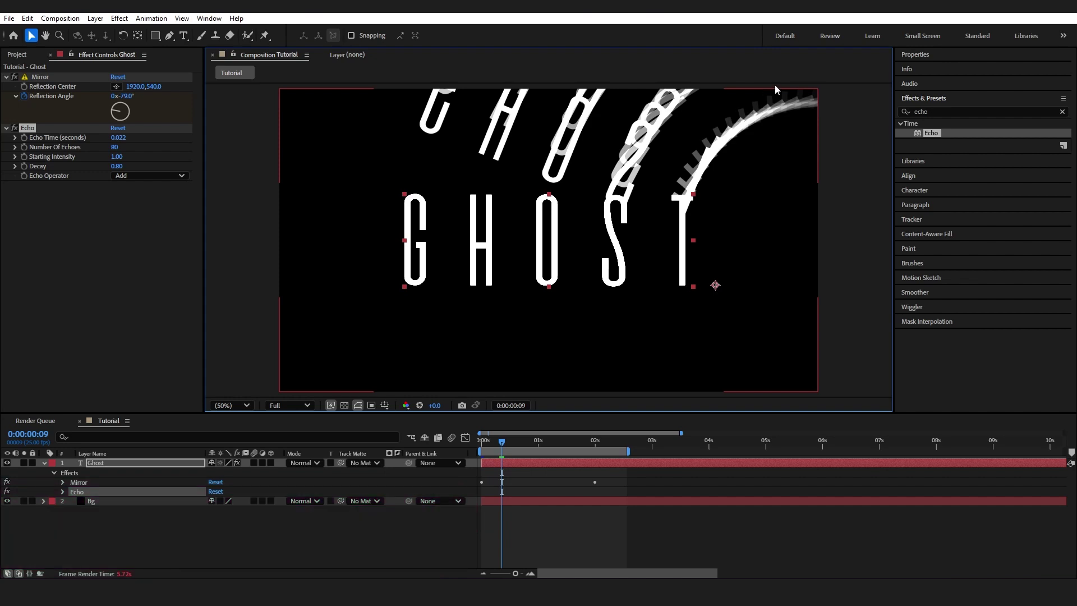
Step: Apply CC Radial Blur, found by searching 'cc radial', to the Ghost layer
key("ctrl+5")
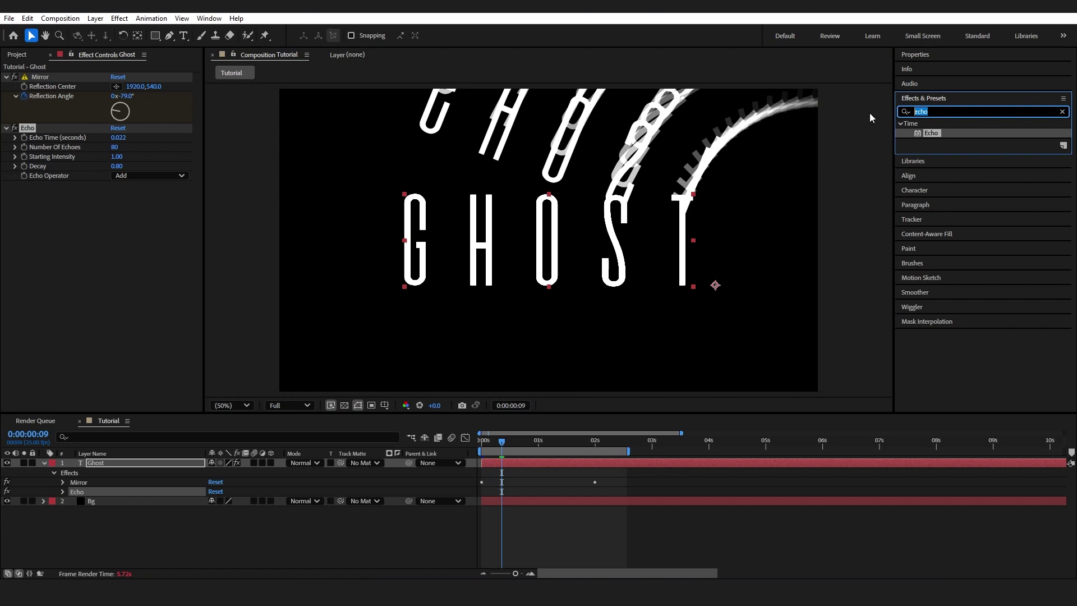
type("cc radial")
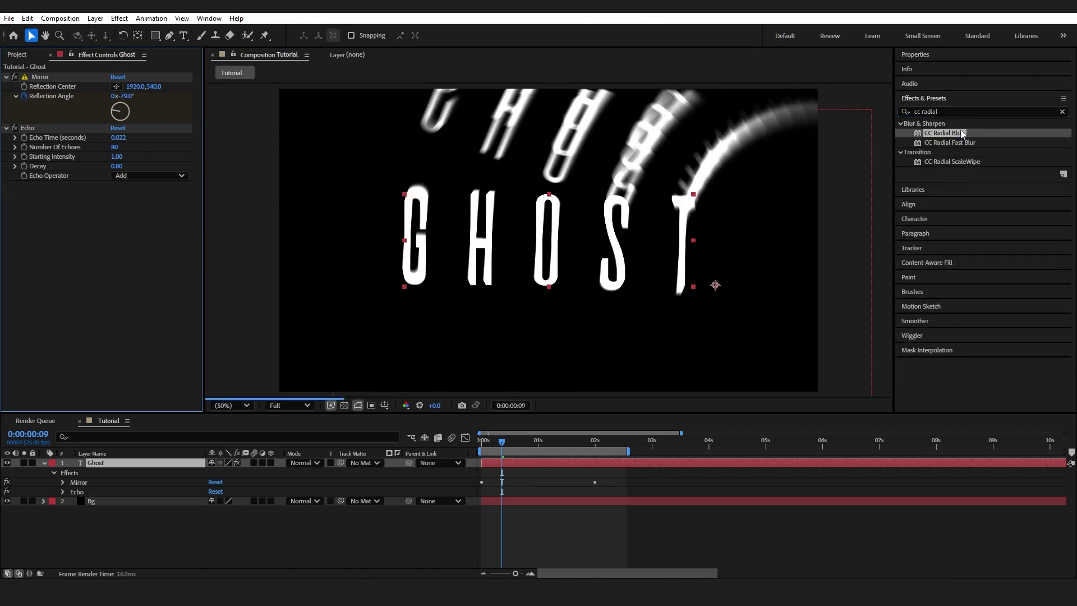
left_click_drag(961, 133, 119, 236)
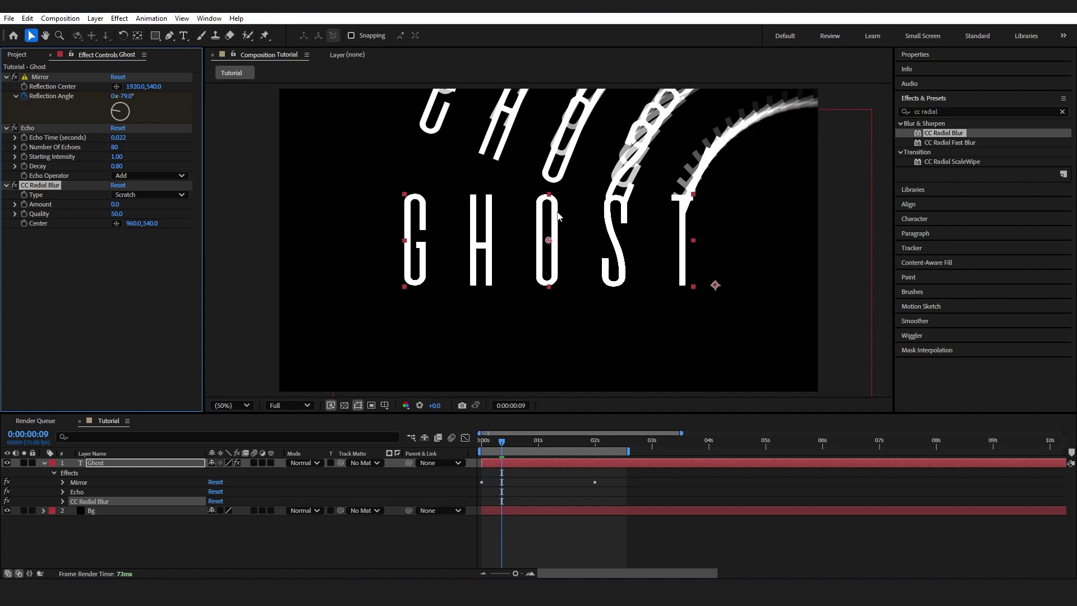
Step: Set CC Radial Blur to Rotate Fading with Amount 3.0 and Quality 100
left_click(131, 195)
left_click(142, 274)
left_click_drag(117, 205, 119, 206)
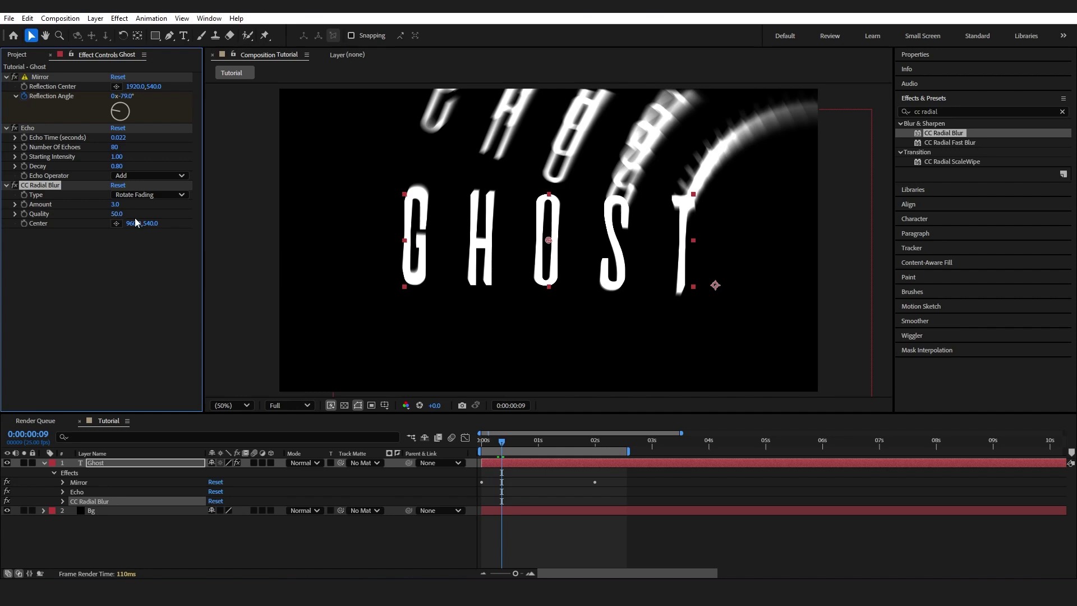
left_click(117, 214)
type("100")
key("Return")
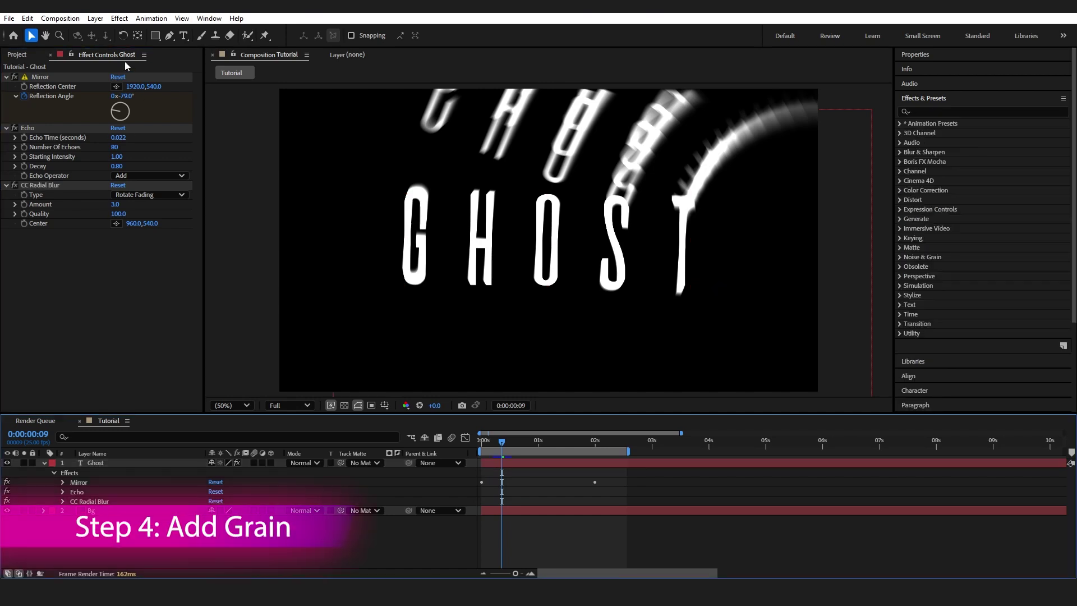
Step: Add a new adjustment layer above Ghost via Layer > New
left_click(95, 19)
mouse_move(168, 31)
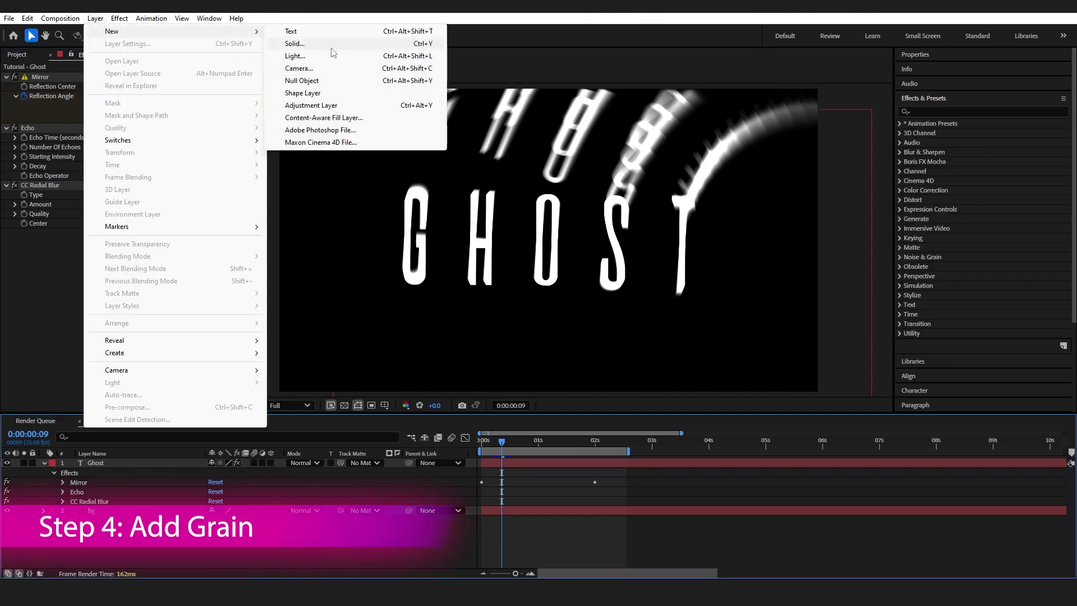
left_click(303, 106)
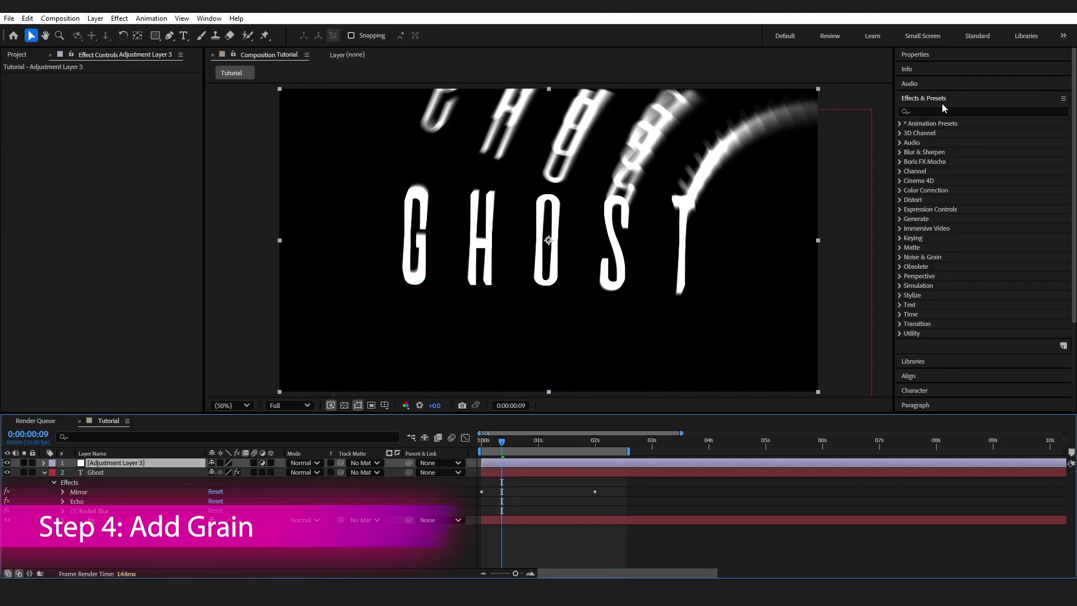
Step: Apply the Add Grain effect to the adjustment layer
left_click(928, 111)
type("grain")
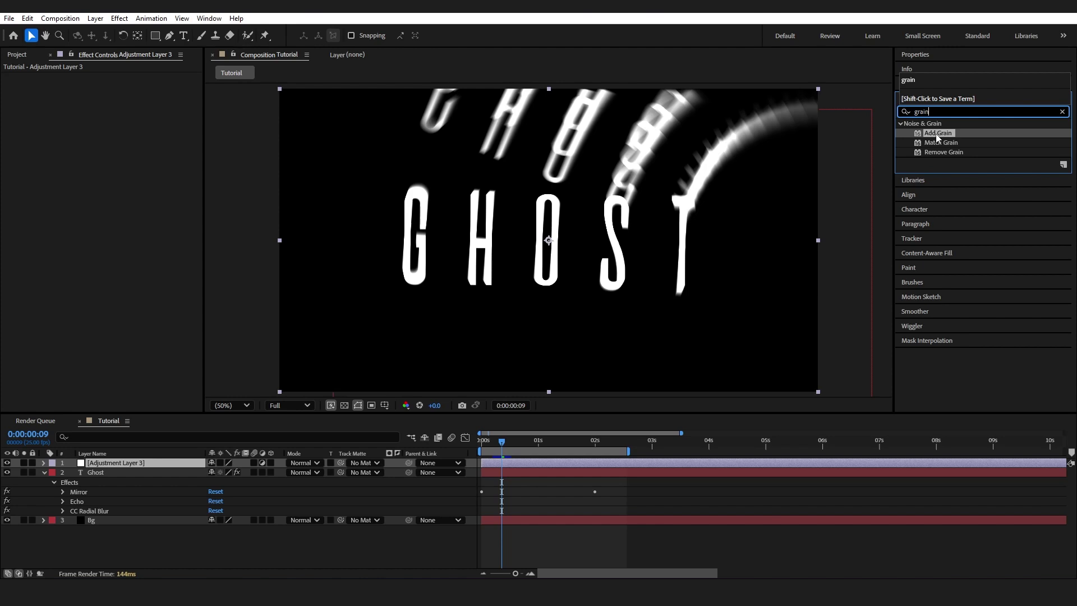
left_click_drag(937, 137, 140, 467)
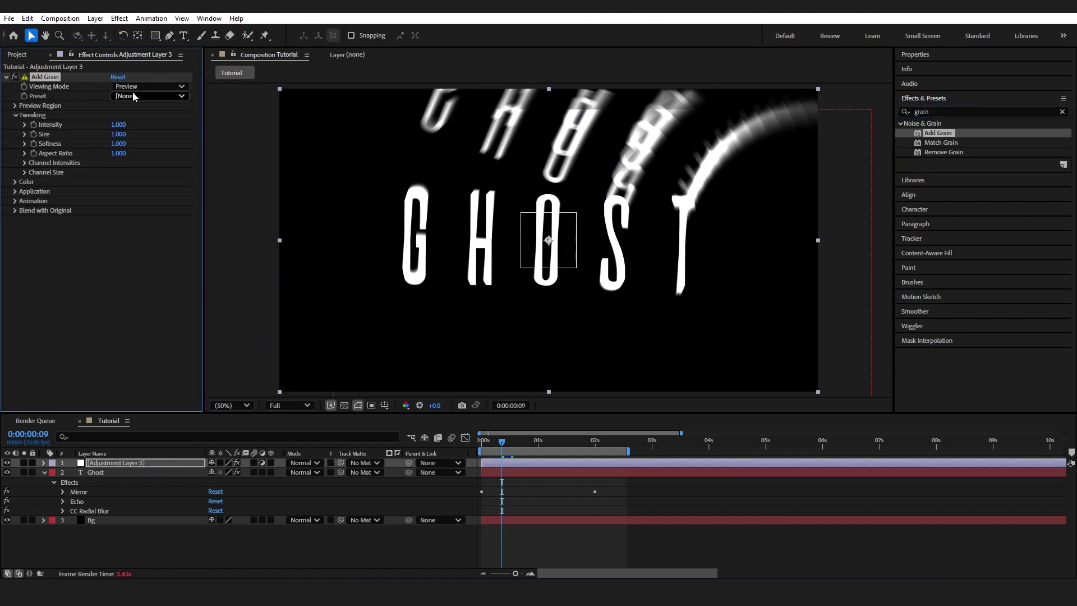
Step: Set Add Grain Intensity to 2.000 and Viewing Mode to Final Output
left_click(120, 125)
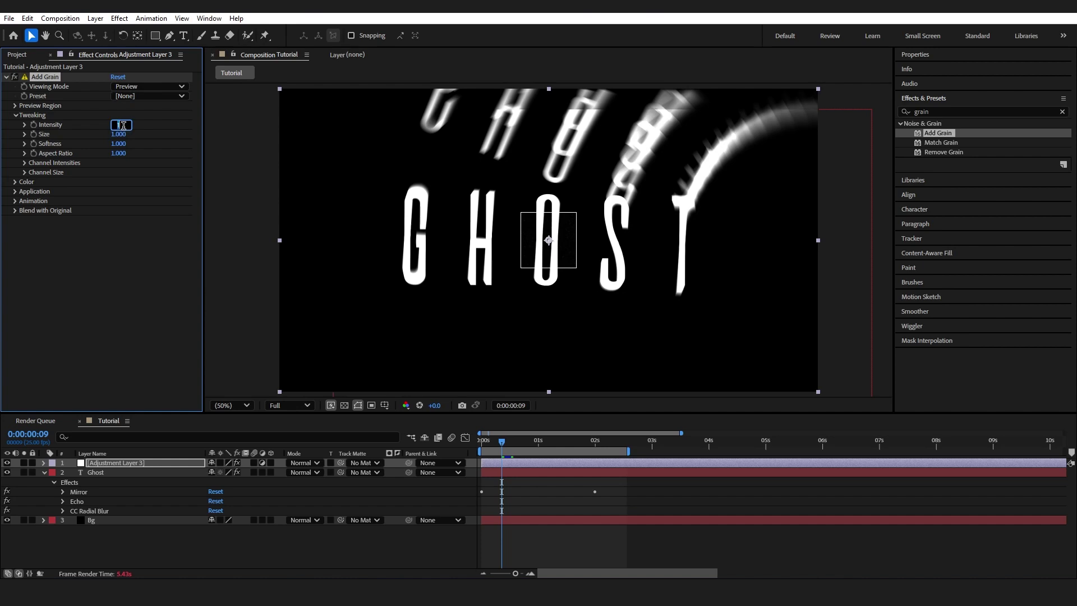
type("2")
key("Return")
key("p")
left_click(141, 87)
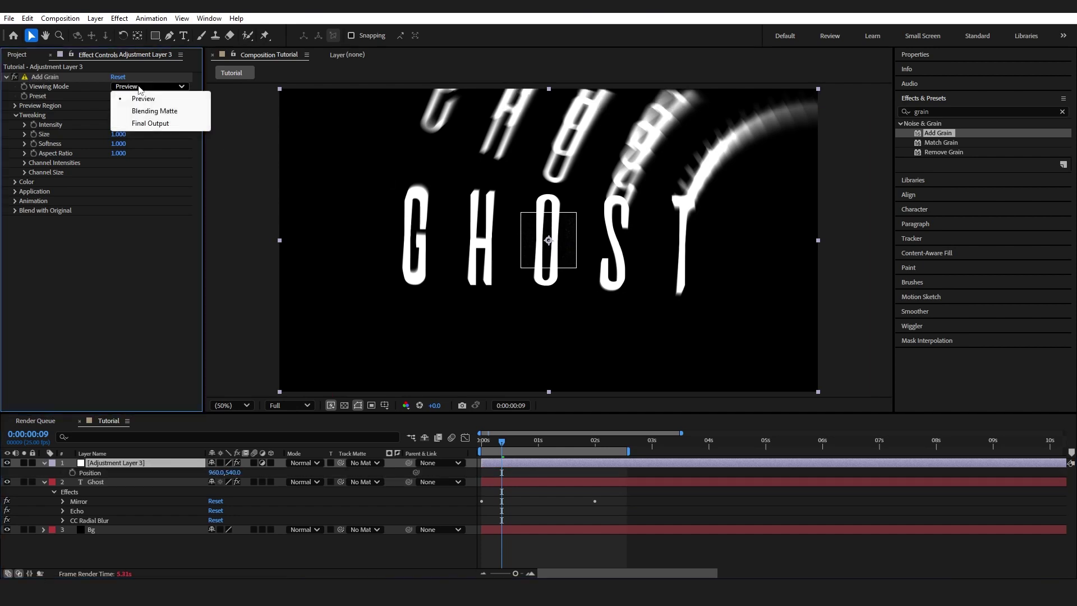
left_click(135, 127)
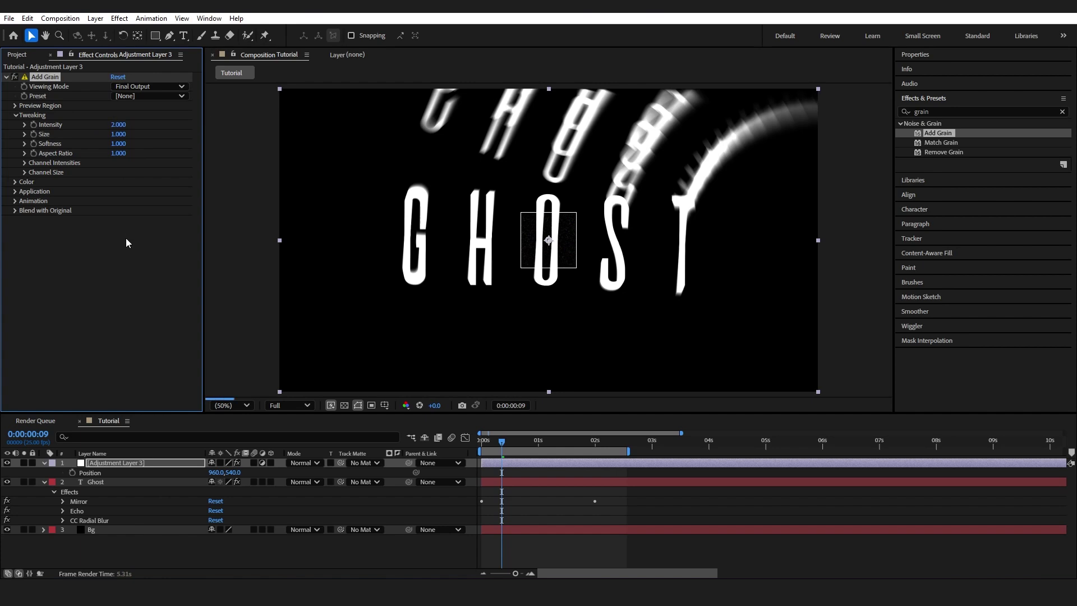